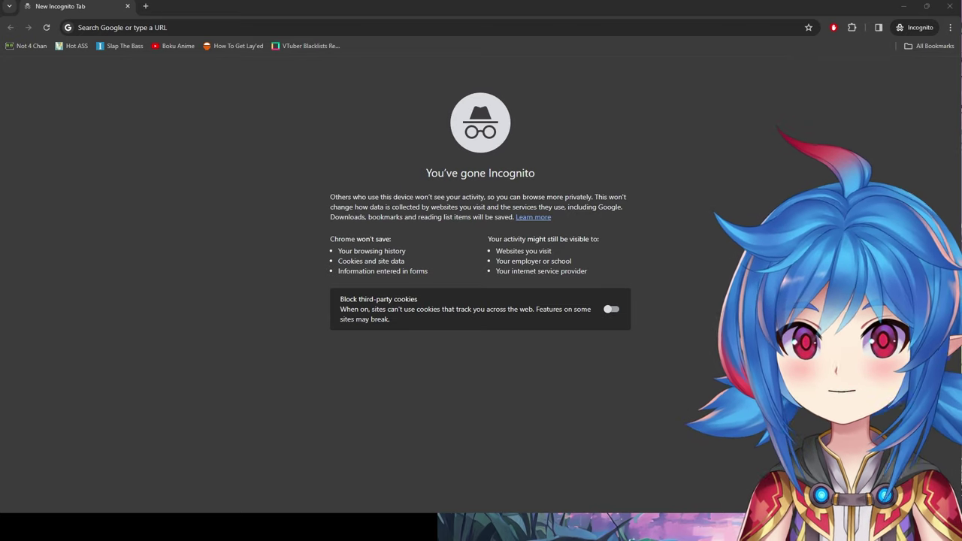
Go to game.granbluefantasy.jp from the 'gran' address-bar suggestion and scroll down its title page
click(339, 27)
text(gran)
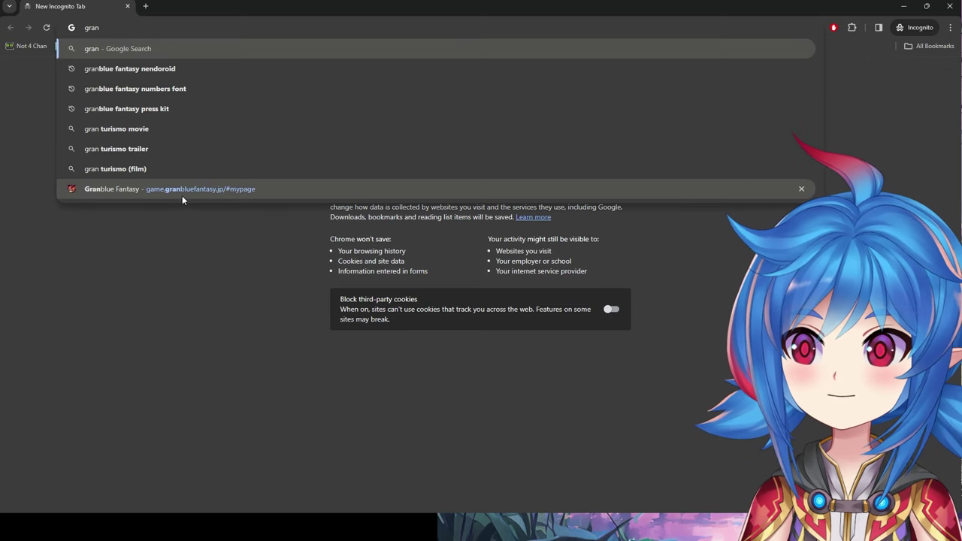
click(222, 192)
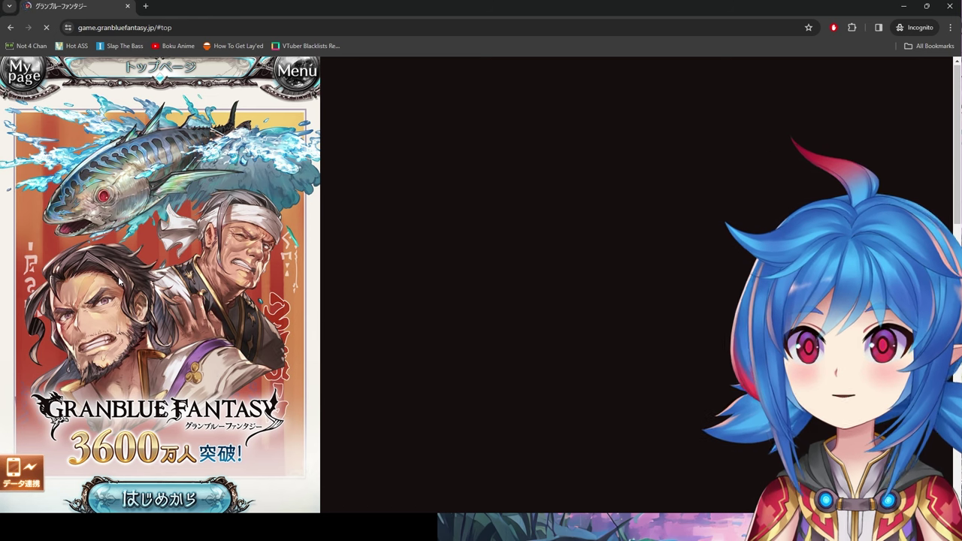
scroll(169, 319, down, 3)
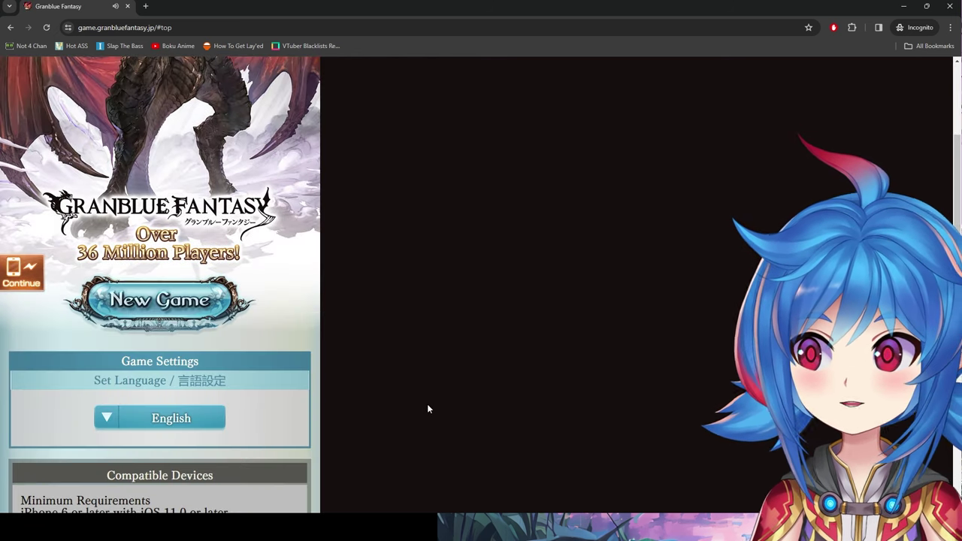
Start a New Game, accept the Terms of Service, and begin as a female main character
scroll(262, 458, up, 3)
scroll(174, 411, down, 1)
click(176, 410)
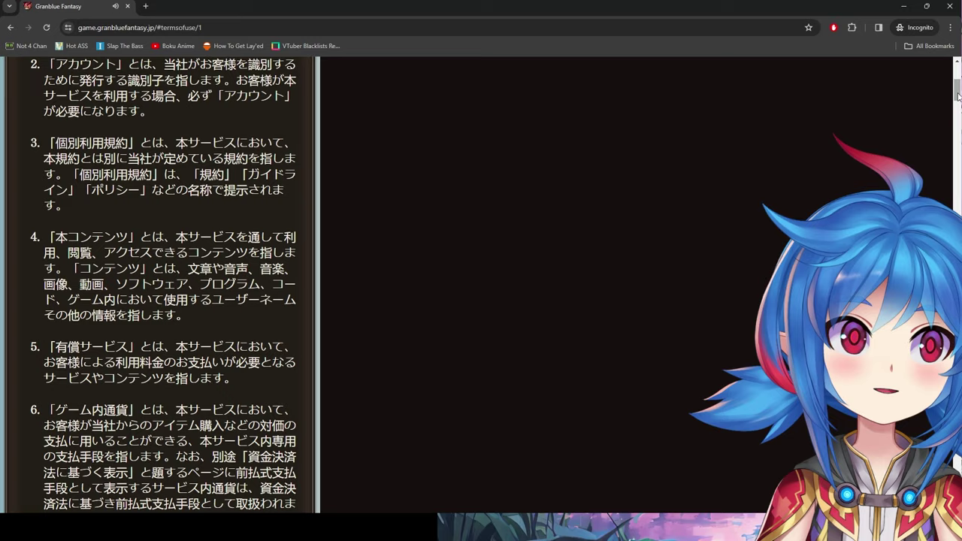
scroll(946, 221, down, 15)
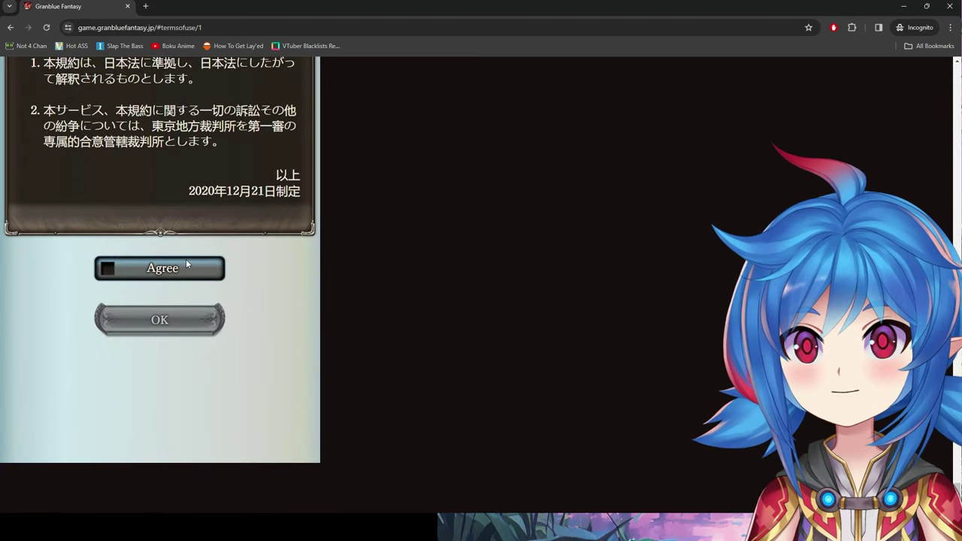
click(185, 263)
click(182, 328)
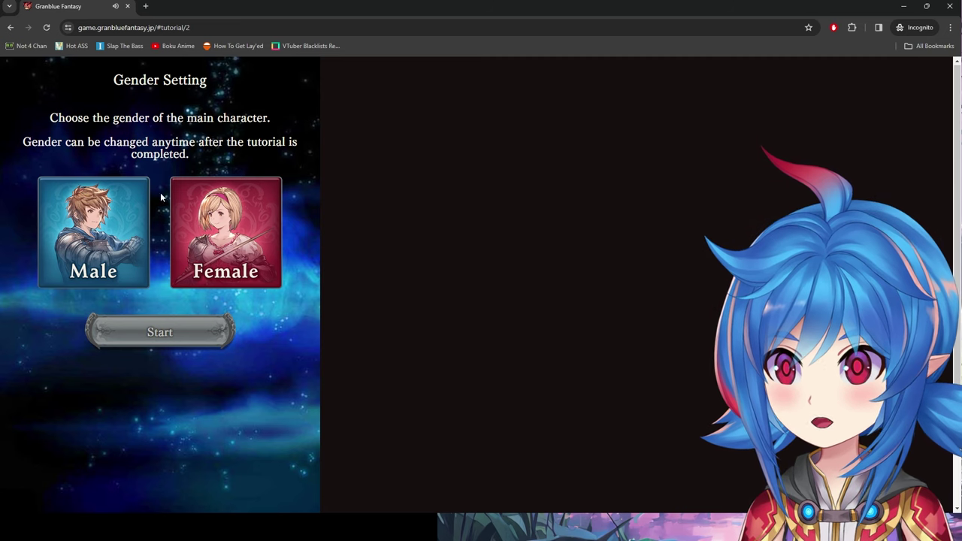
click(273, 212)
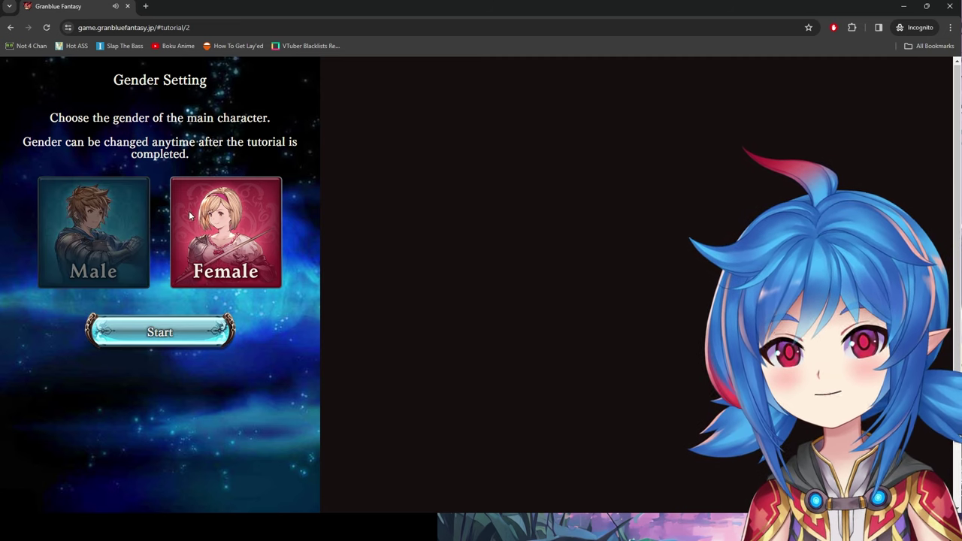
click(188, 337)
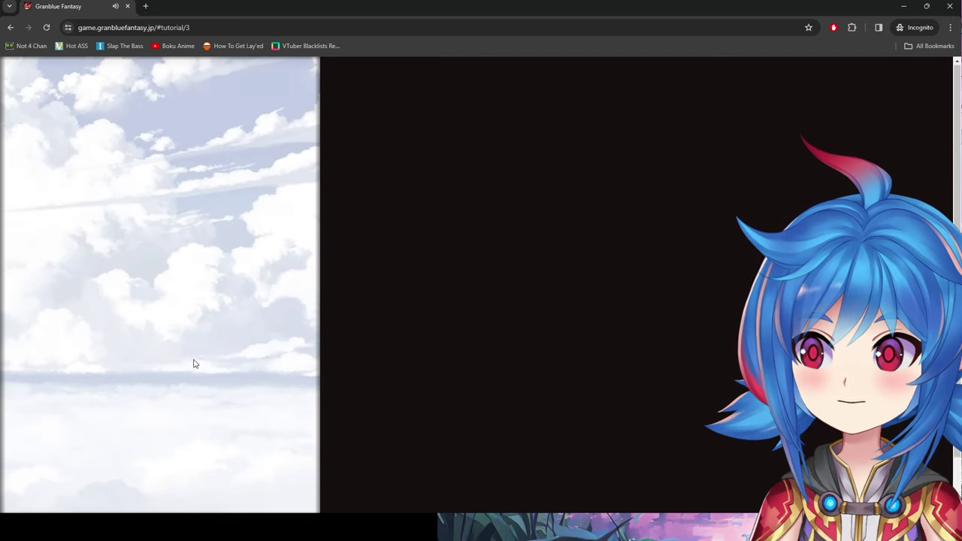
Skip the opening sky scene, the first story chapter and the Imperial Soldier dialogue
click(256, 497)
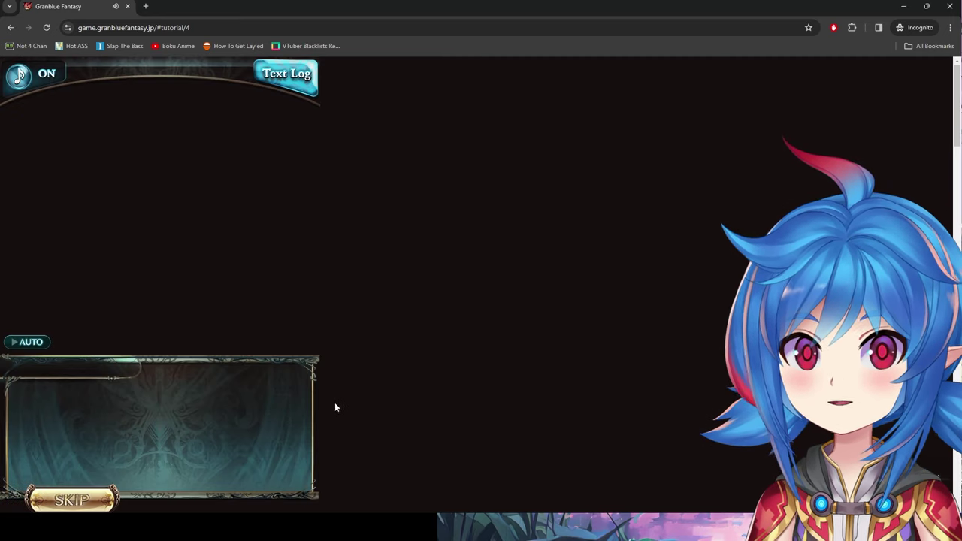
click(72, 500)
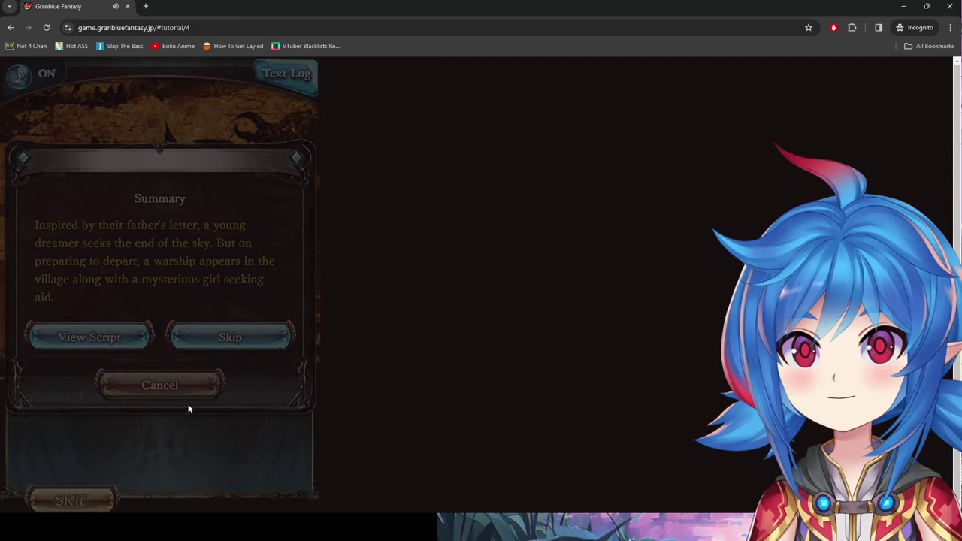
click(192, 391)
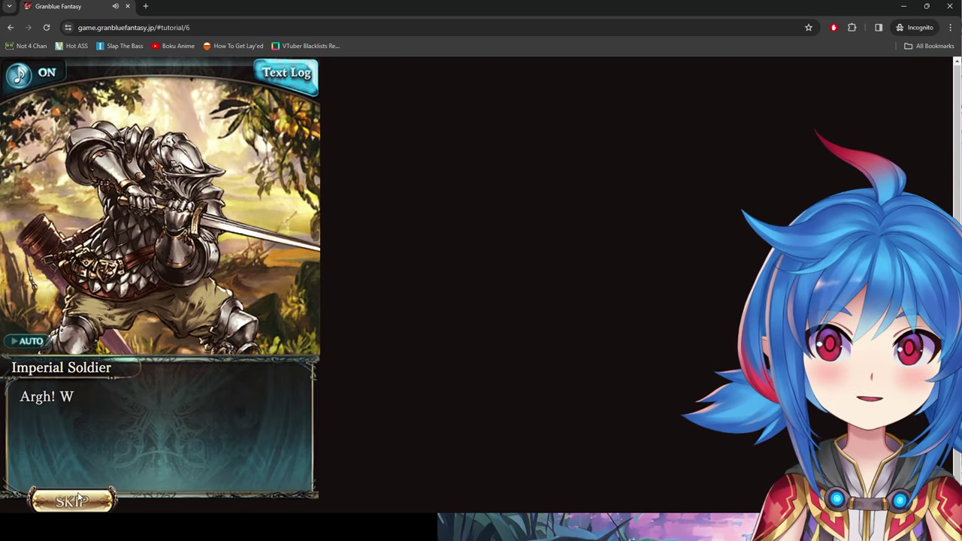
click(78, 498)
click(230, 368)
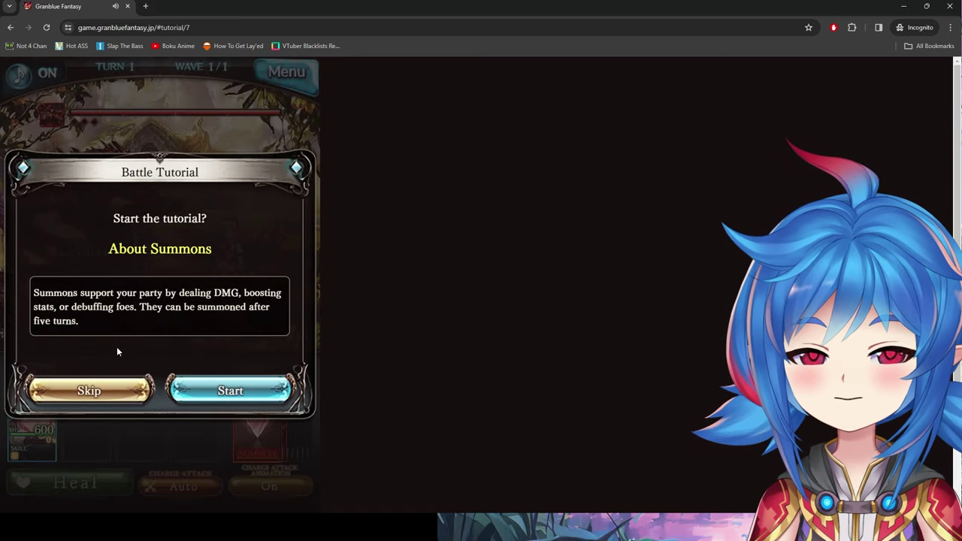
Skip the About Summons battle tutorial, dismiss the reward, Draw and weapon screens, and skip the Katalina scene
click(139, 388)
click(179, 430)
click(159, 454)
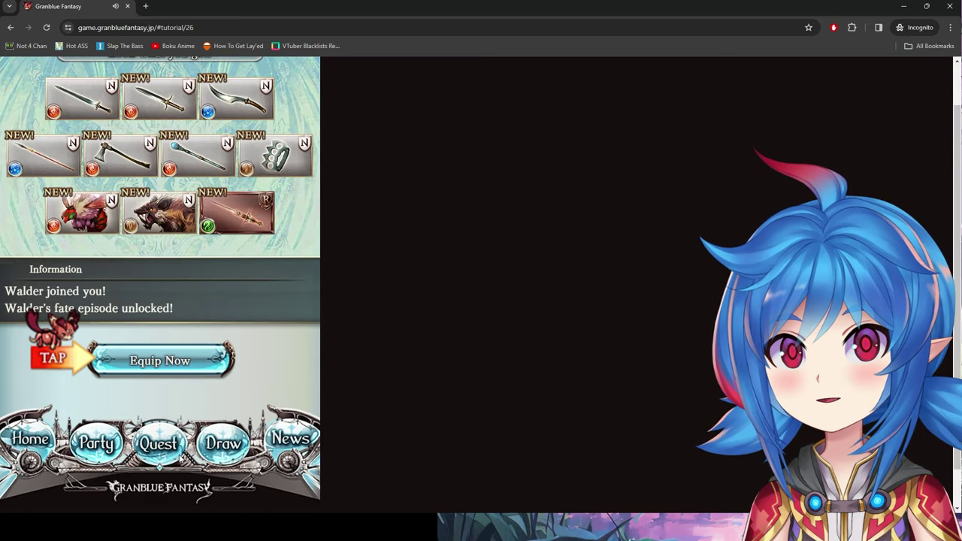
click(226, 365)
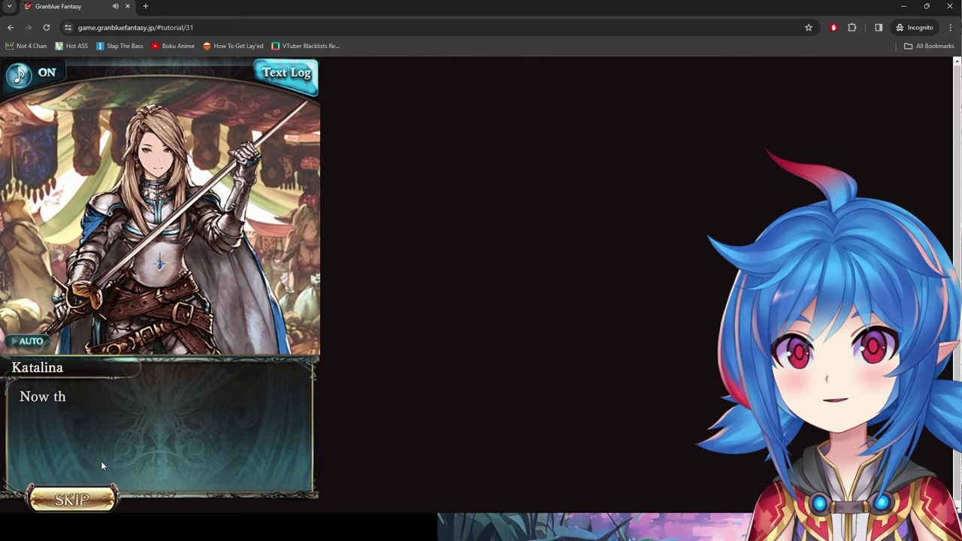
click(103, 498)
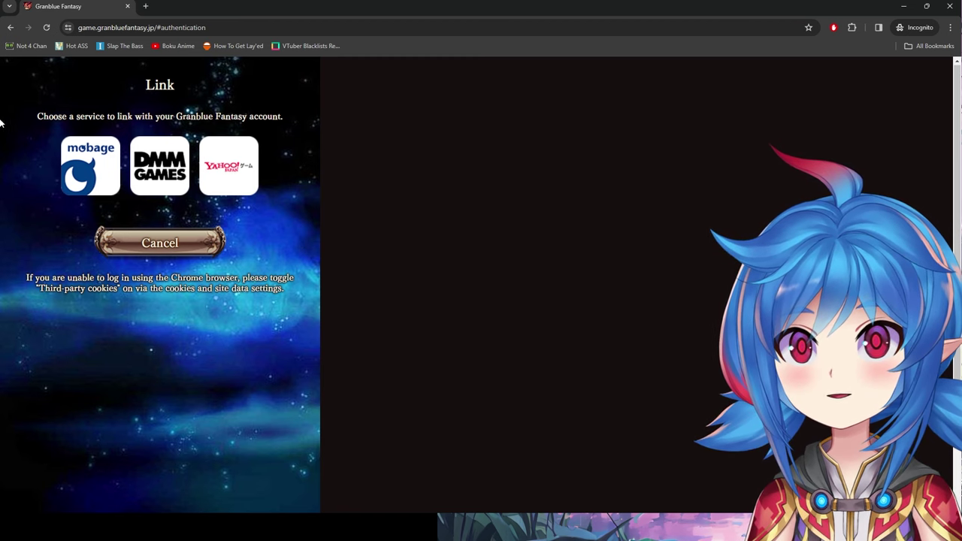
Choose Mobage as the service for linking the game account
click(72, 179)
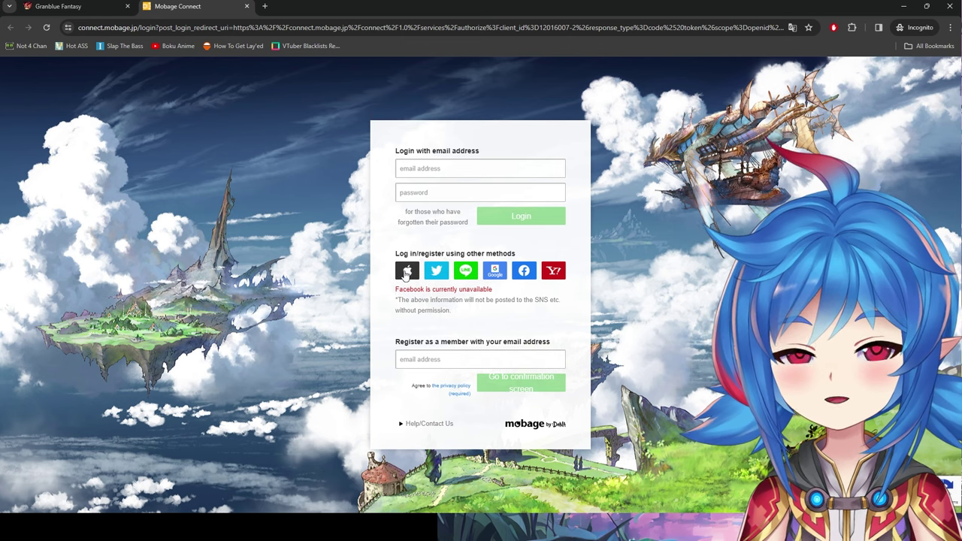
Register with an e-mail address, then submit the verification code from the confirmation e-mail
click(498, 277)
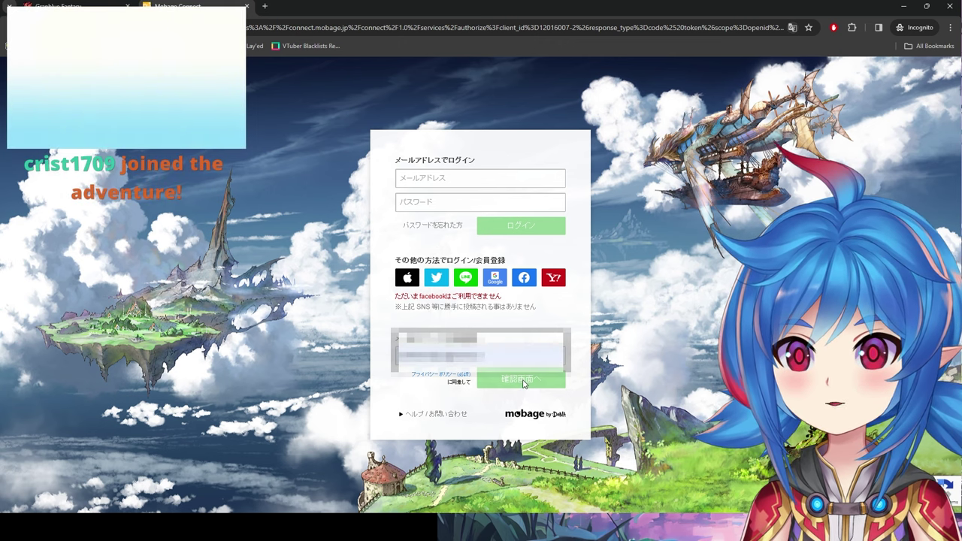
click(524, 380)
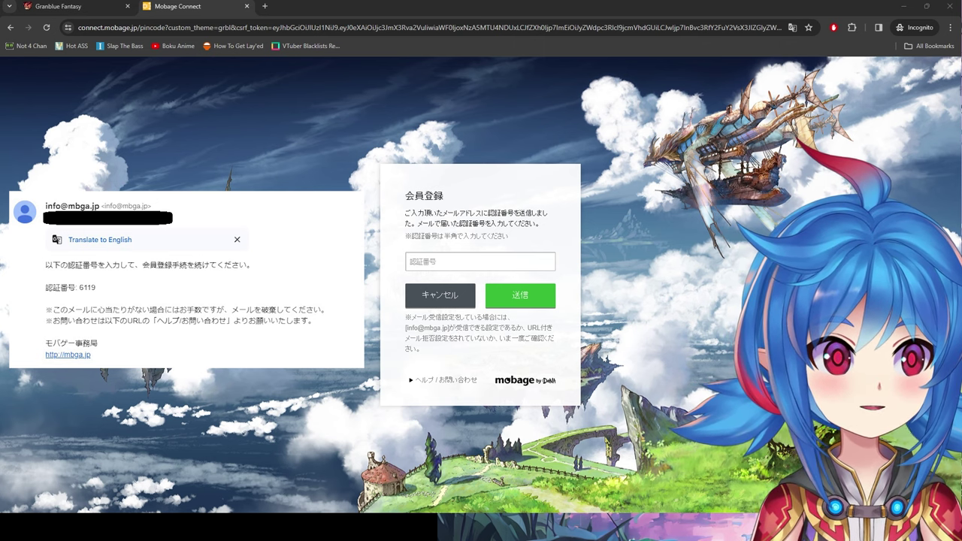
click(453, 261)
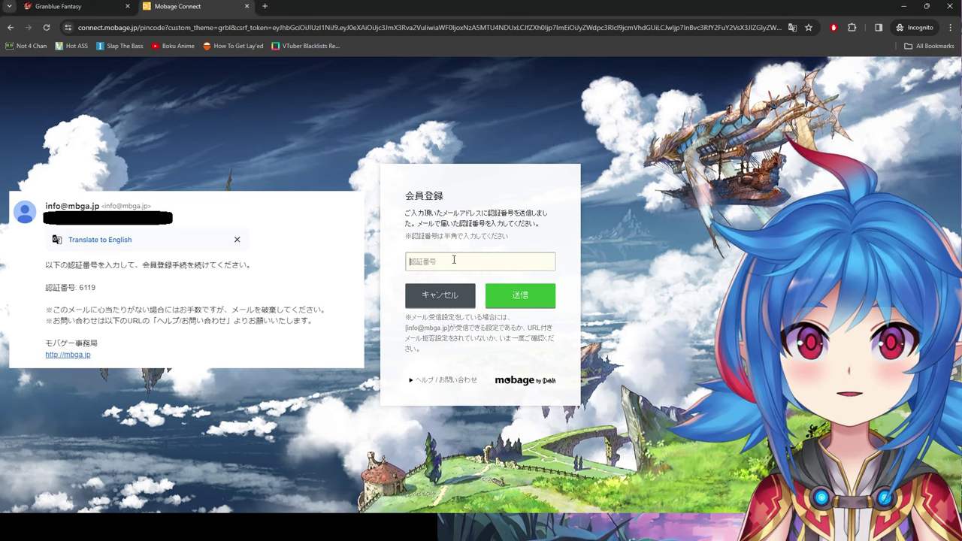
click(512, 296)
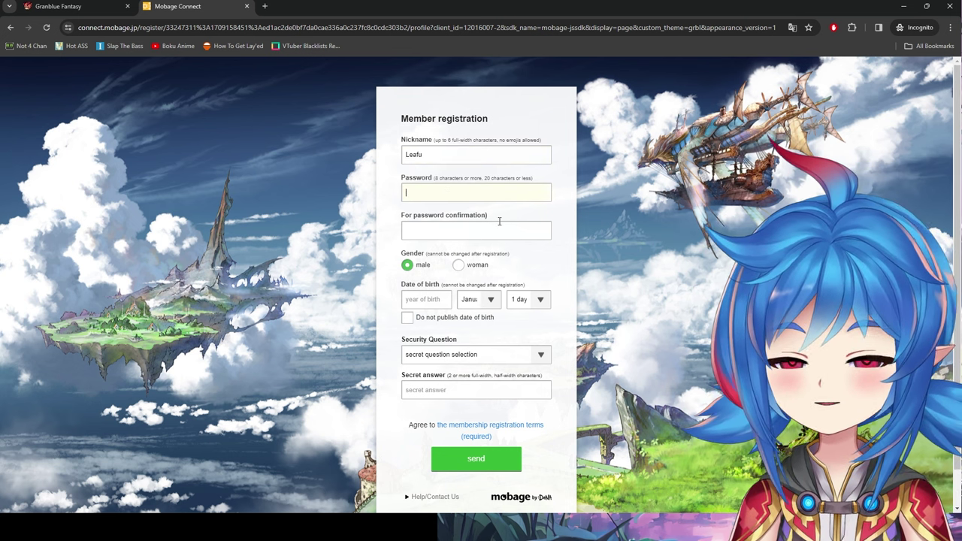
Enter the password, choose woman, pick the first-pet security question with its answer, and submit
key(ctrl+v)
key(Tab)
key(ctrl+v)
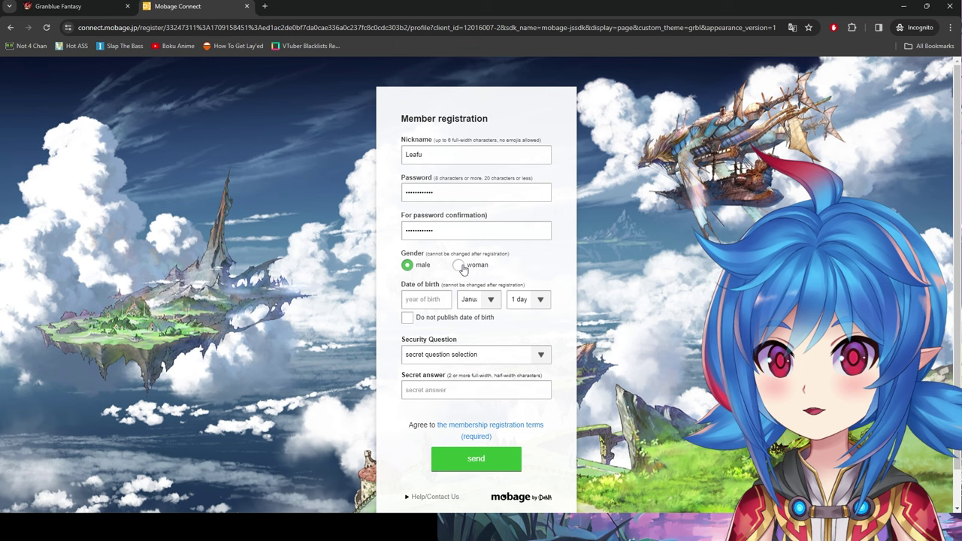
click(461, 267)
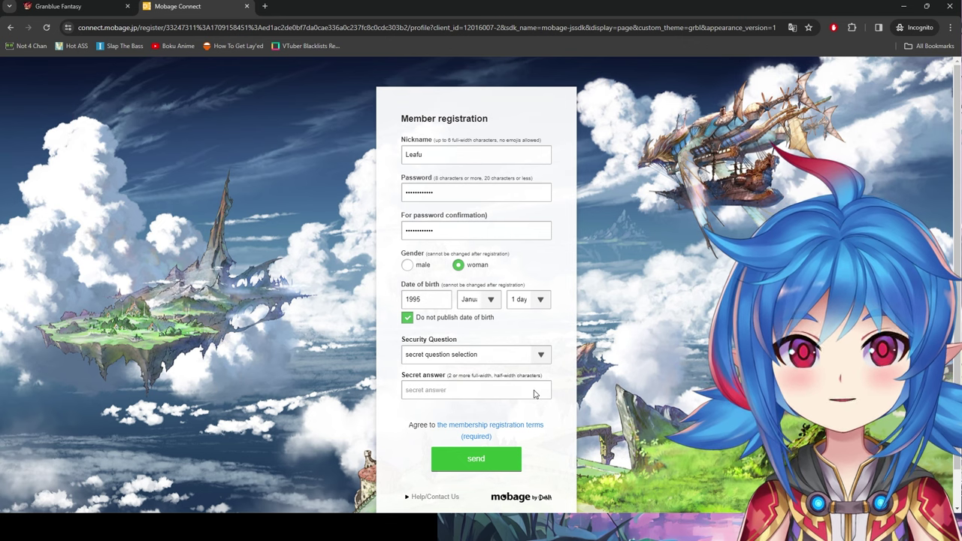
key(Down)
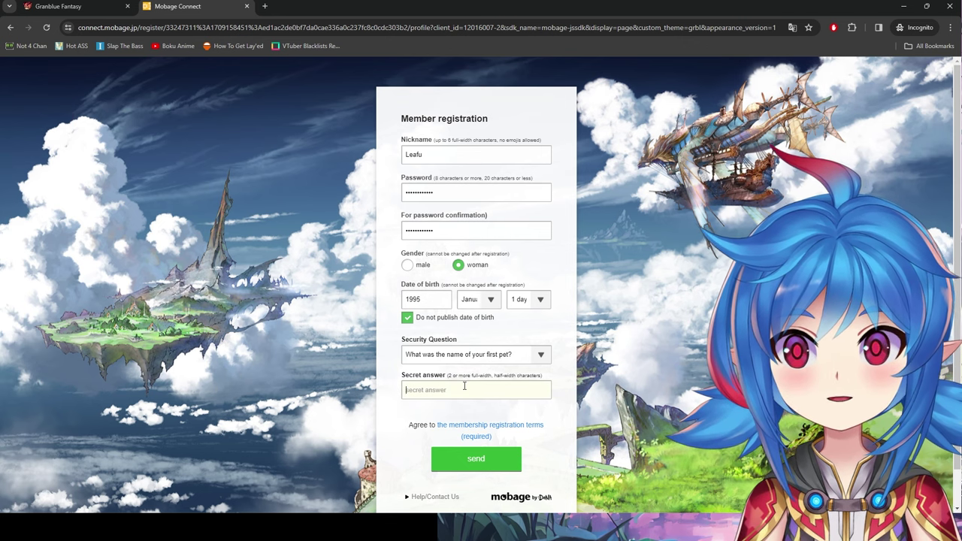
click(486, 465)
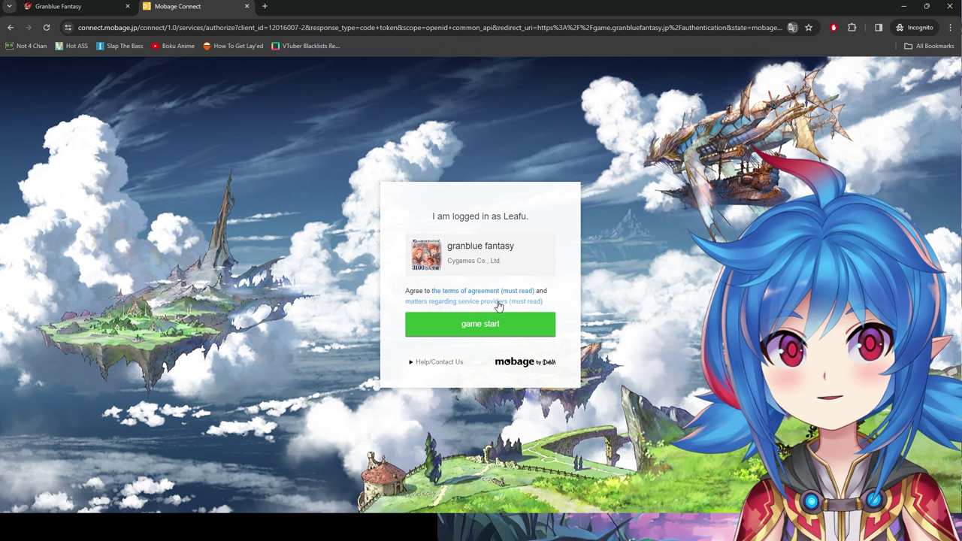
Start the game with the linked account, close the Mobage tab, and collect the daily bonus points and crystals
click(505, 327)
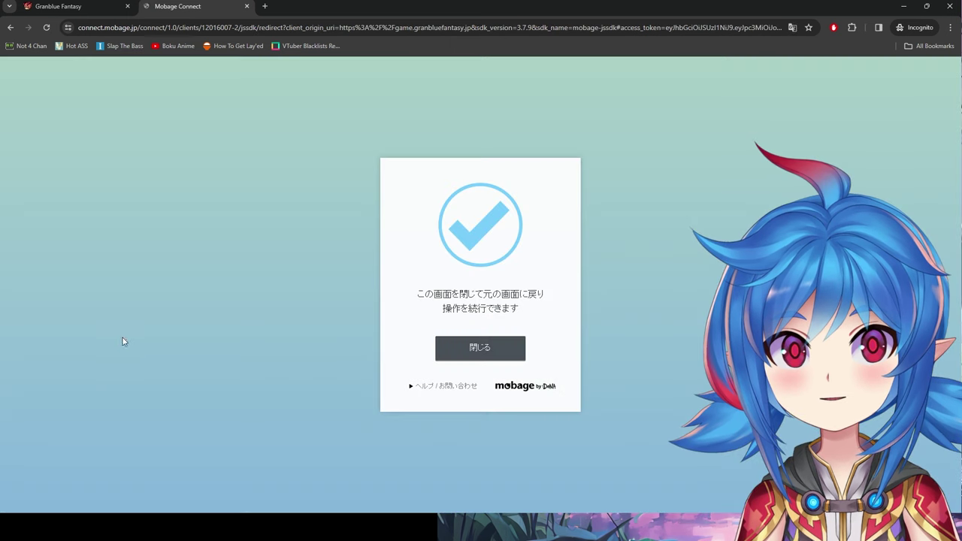
click(509, 346)
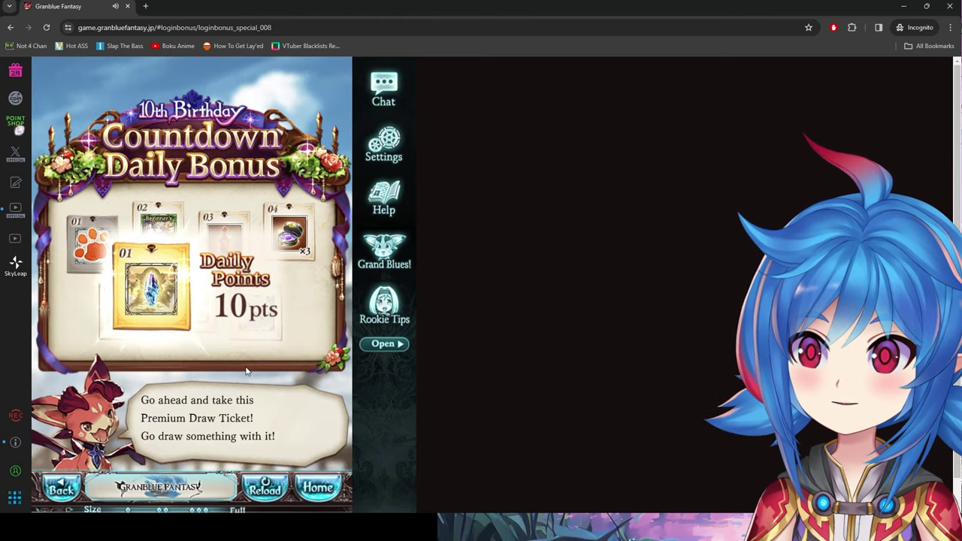
click(235, 367)
click(248, 358)
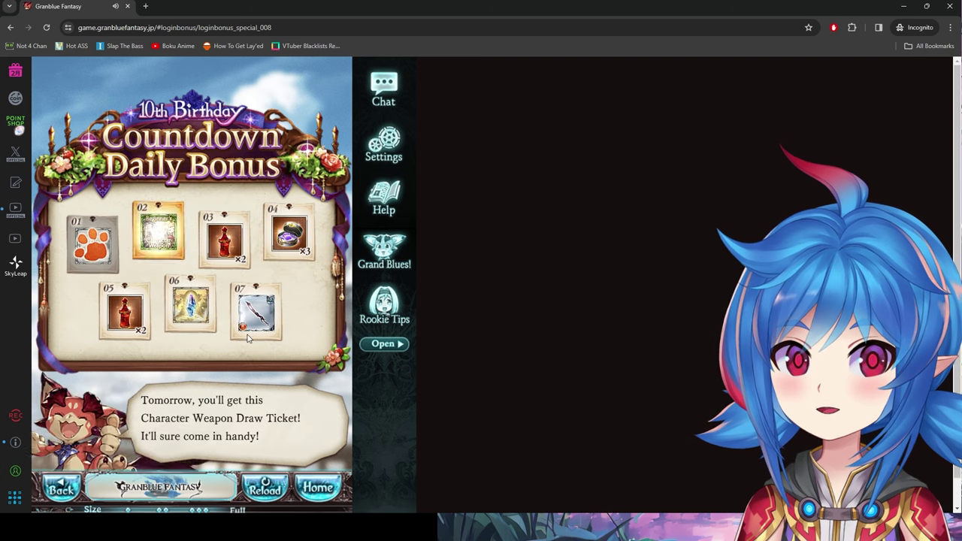
Leave the daily bonus and close the Premium Draw, GBVS and Relink news popups
click(249, 354)
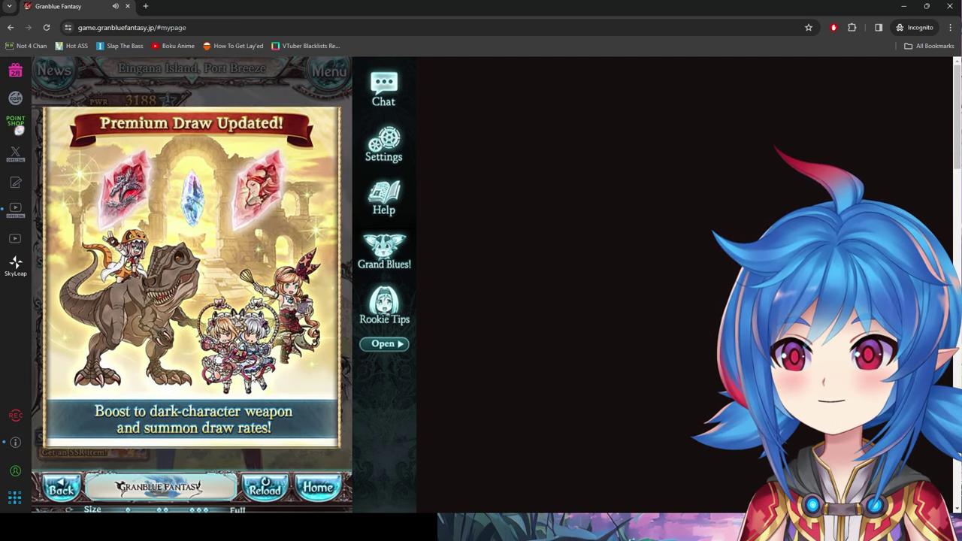
scroll(240, 324, down, 2)
click(192, 339)
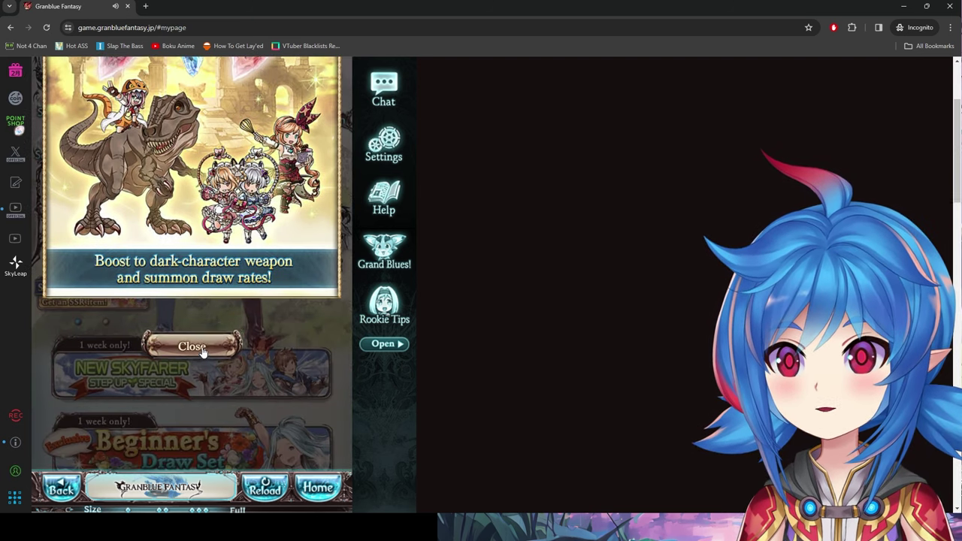
scroll(290, 282, down, 3)
click(138, 300)
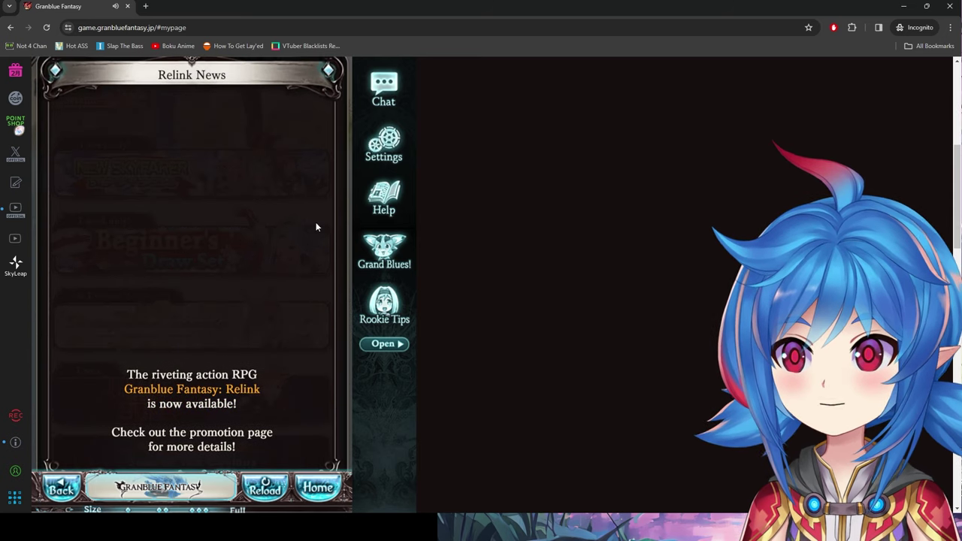
scroll(316, 222, down, 3)
click(150, 283)
Accept the Daily Gift, go to the Draw page from the Welcome Draw, and scroll back to its top
click(191, 383)
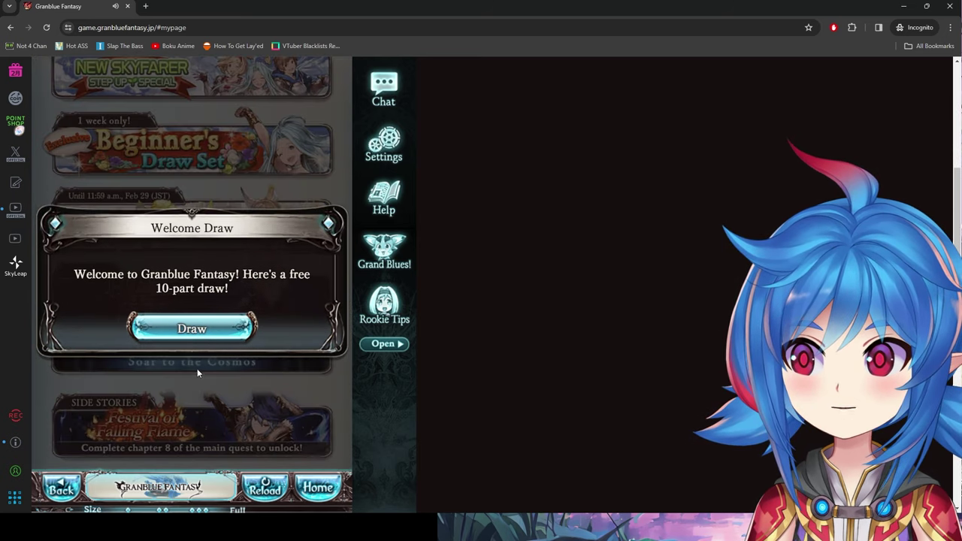
scroll(203, 345, down, 1)
click(192, 281)
scroll(124, 288, down, 2)
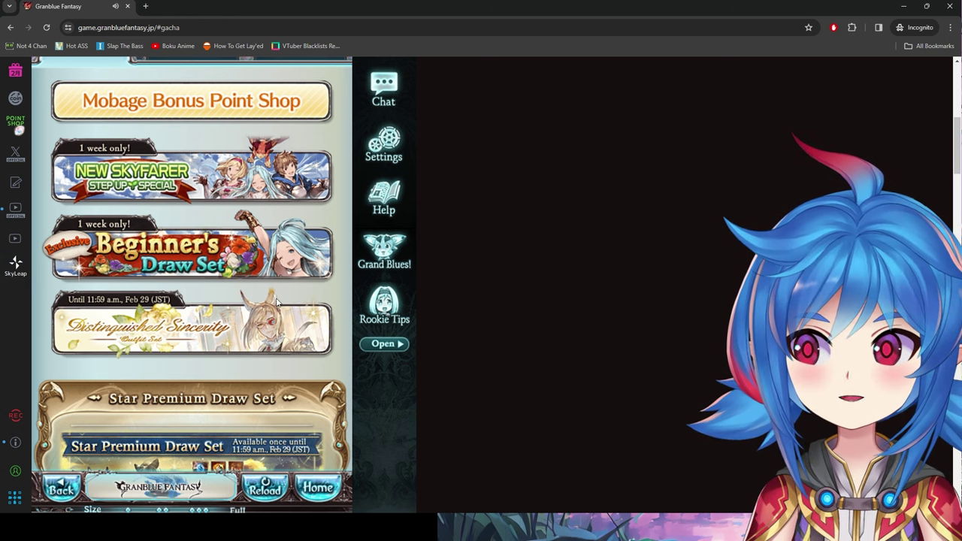
scroll(330, 311, down, 3)
scroll(330, 311, up, 5)
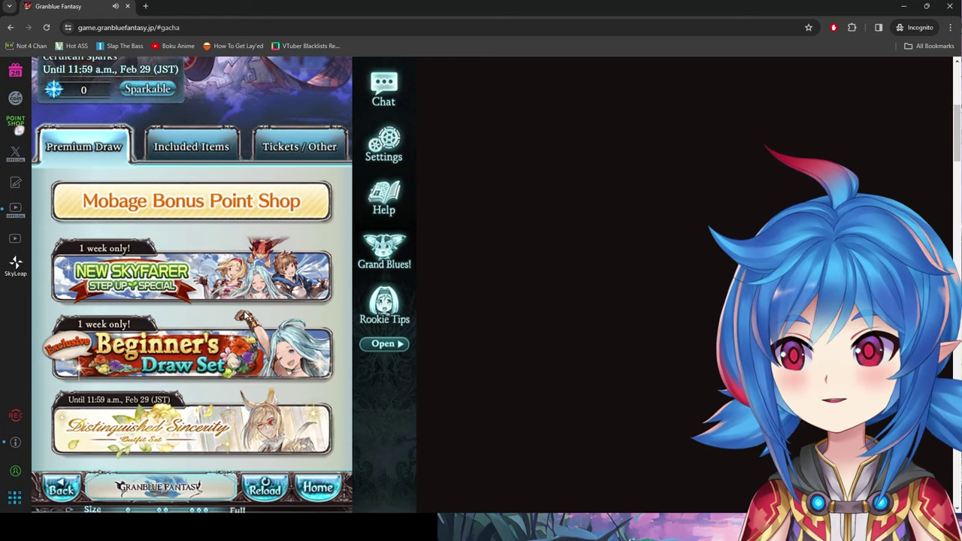
scroll(222, 270, up, 5)
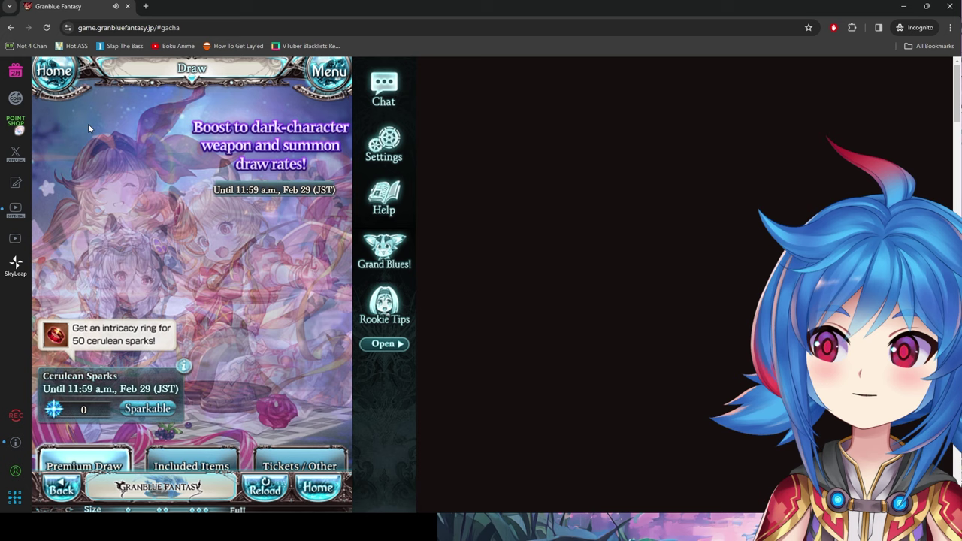